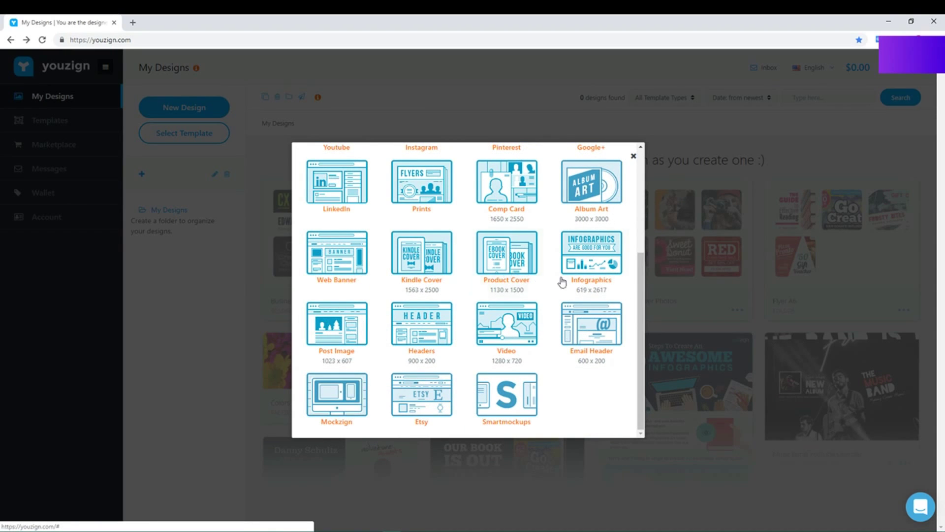
- Create a new design with the Facebook Cover Photo canvas size, 1200 x 457
left_click_drag(643, 315, 646, 211)
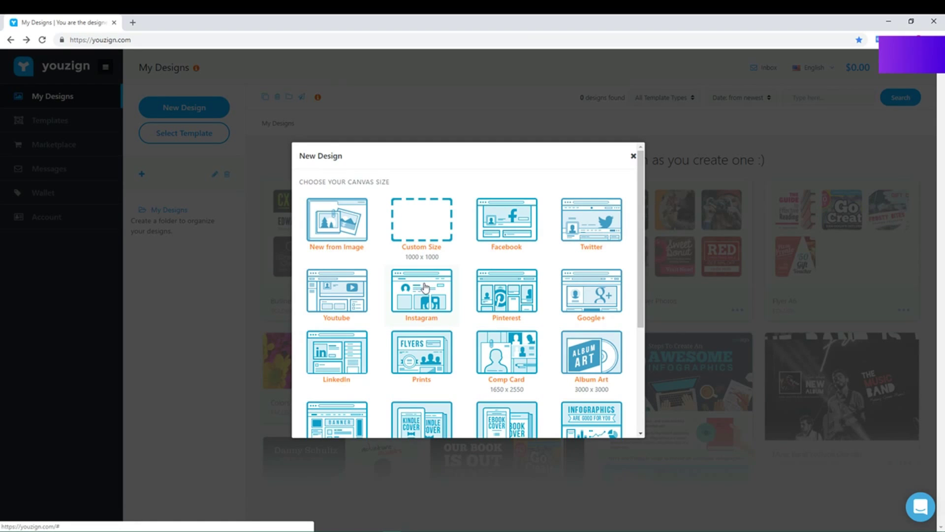
left_click(490, 227)
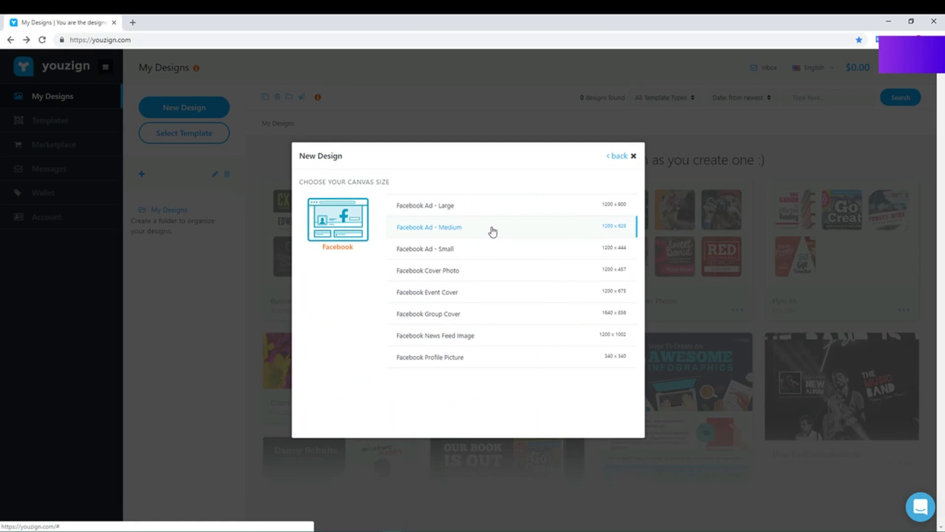
left_click(492, 272)
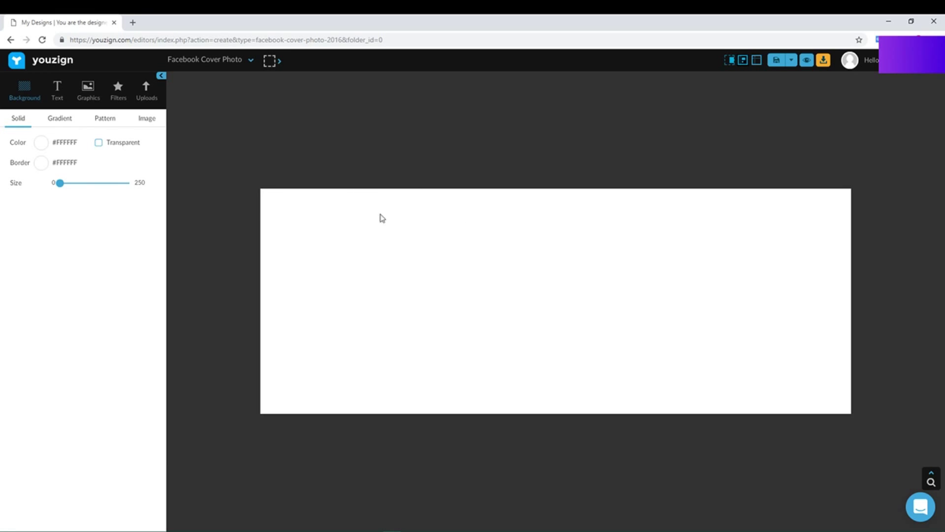
- Search the web for "unsplash" in a new browser tab, open the Unsplash website and browse its free photos
left_click(133, 23)
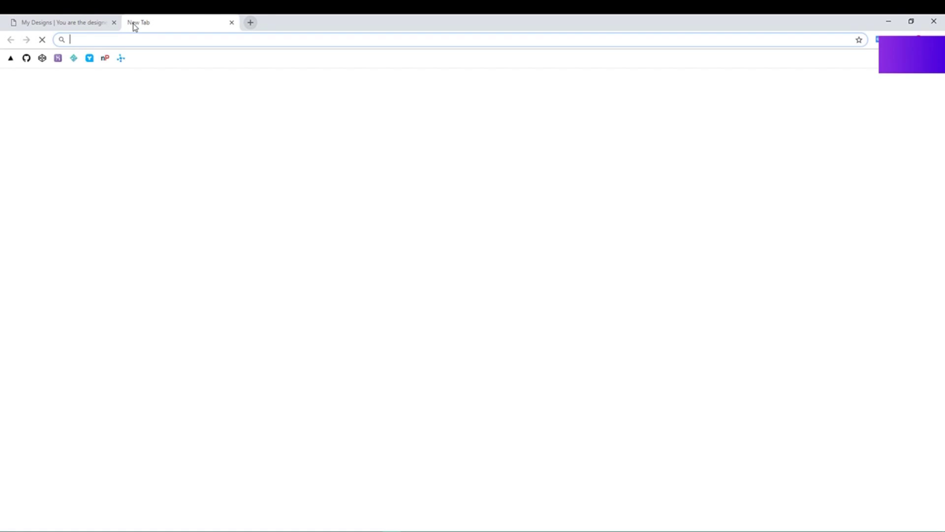
type("unsplash")
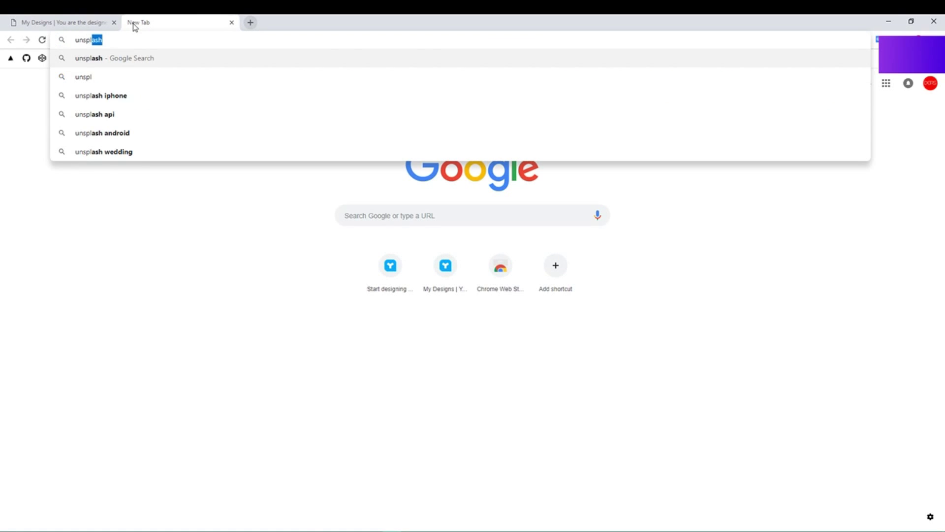
key("Return")
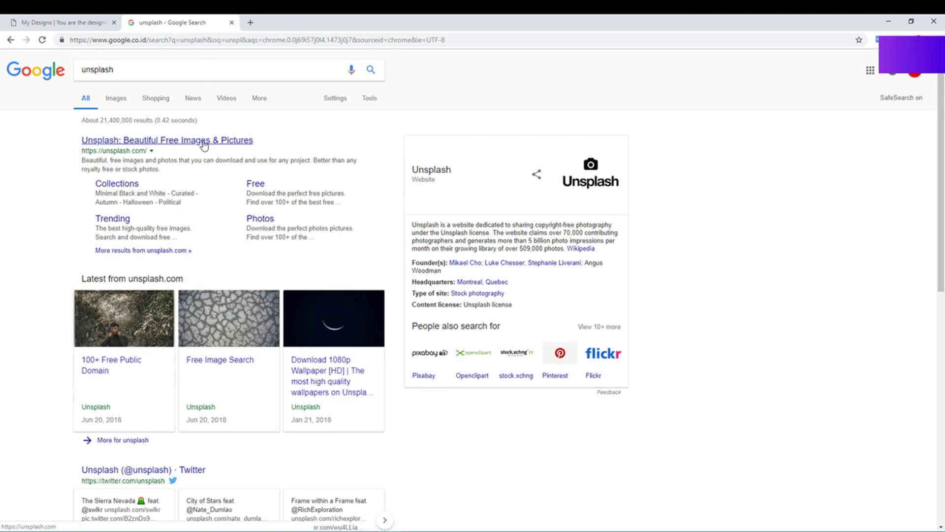
left_click(205, 143)
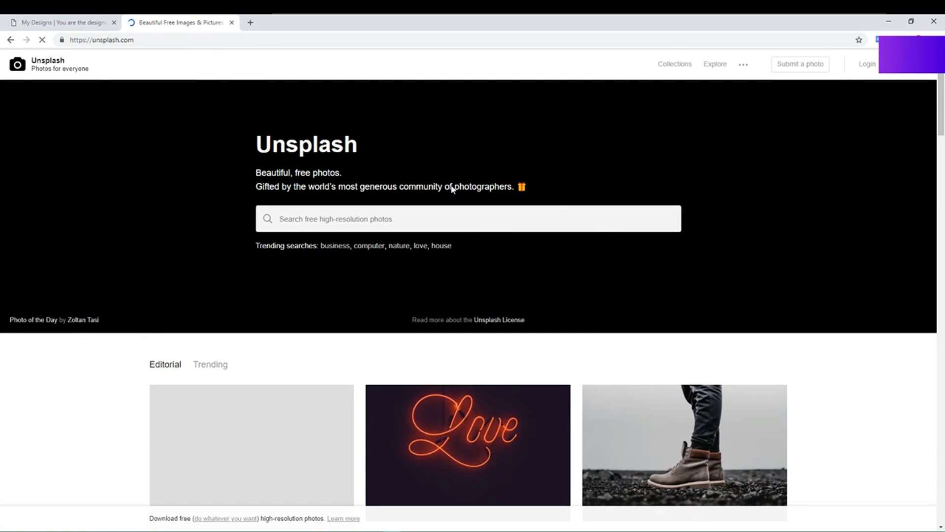
scroll(474, 189, "down", 6)
scroll(475, 189, "down", 6)
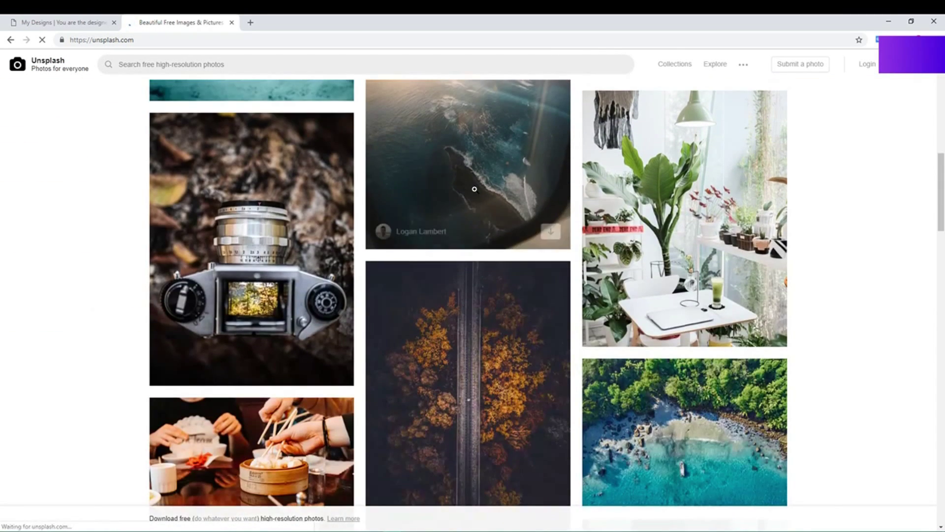
scroll(474, 188, "down", 6)
scroll(436, 186, "down", 6)
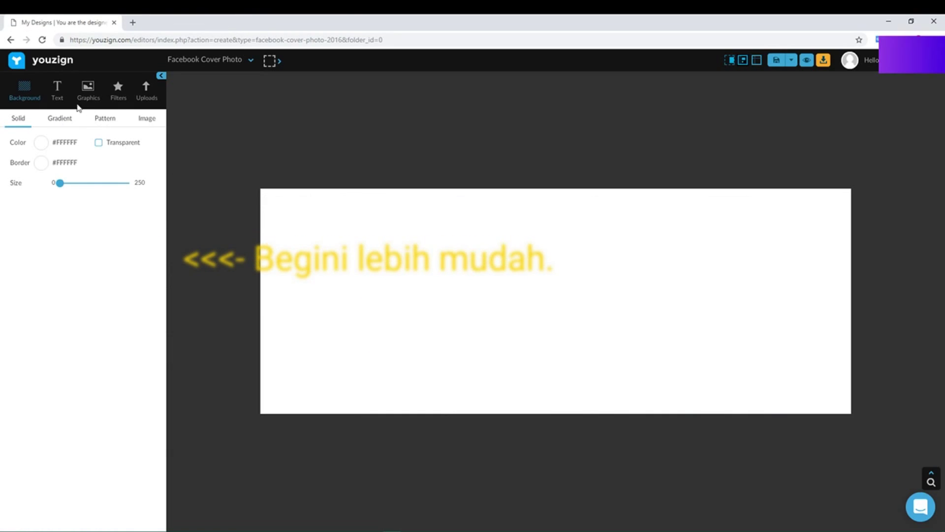
- Insert the photo of the boy shouting into a microphone from the Unsplash integration
left_click(86, 90)
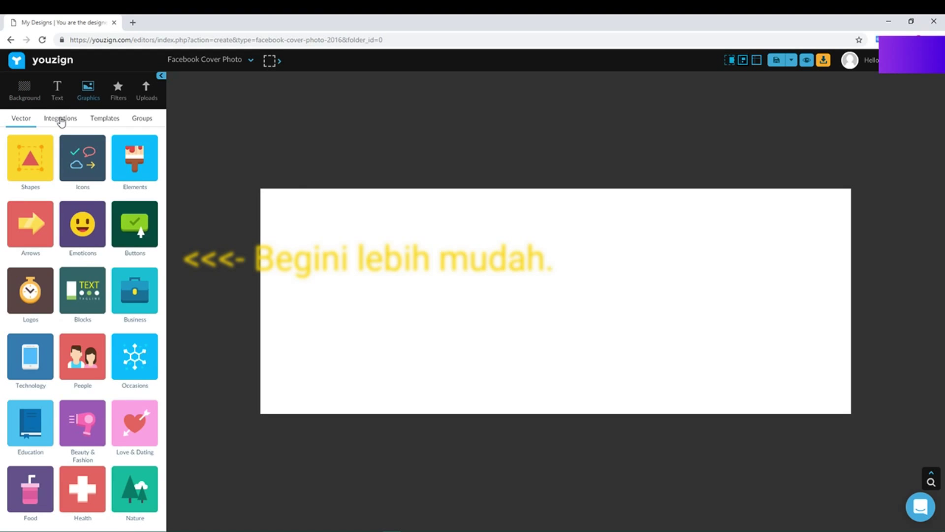
left_click(61, 121)
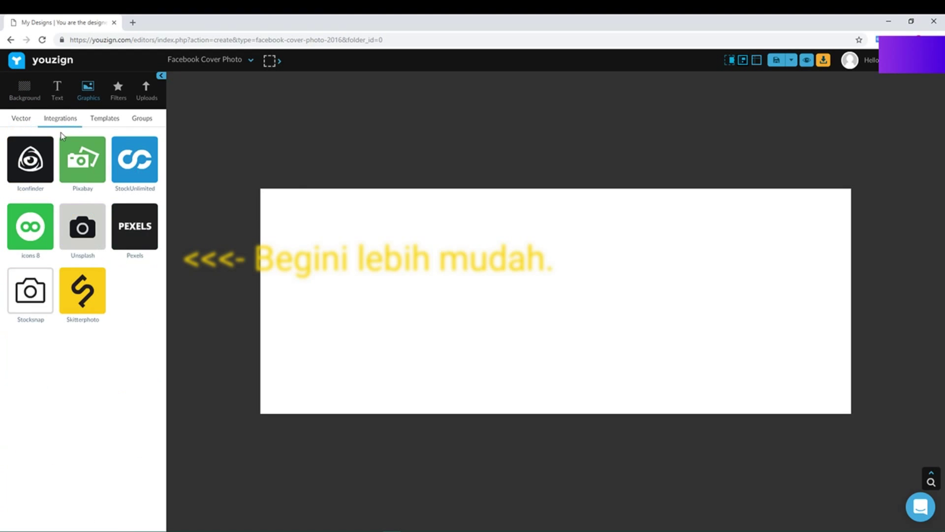
left_click(81, 229)
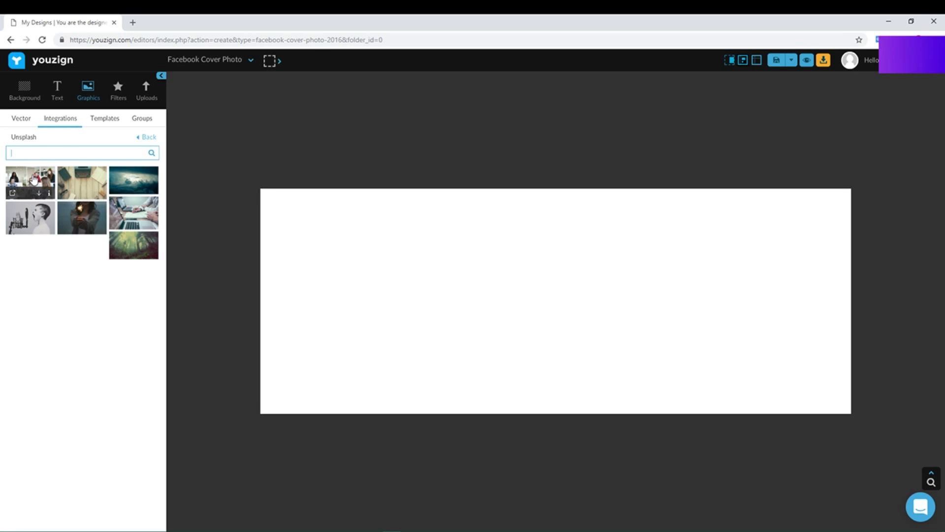
left_click(36, 219)
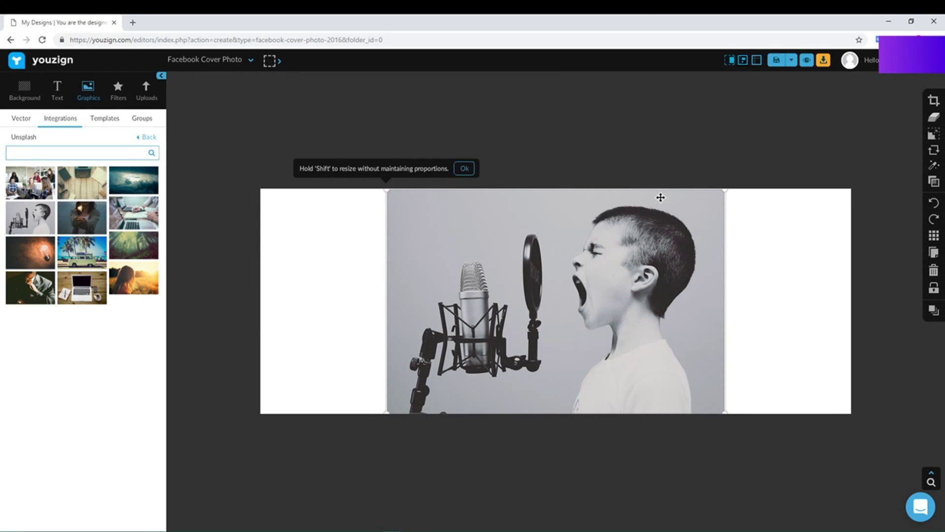
- Enlarge the microphone photo so that it fills the full width of the canvas
left_click(933, 182)
left_click(934, 165)
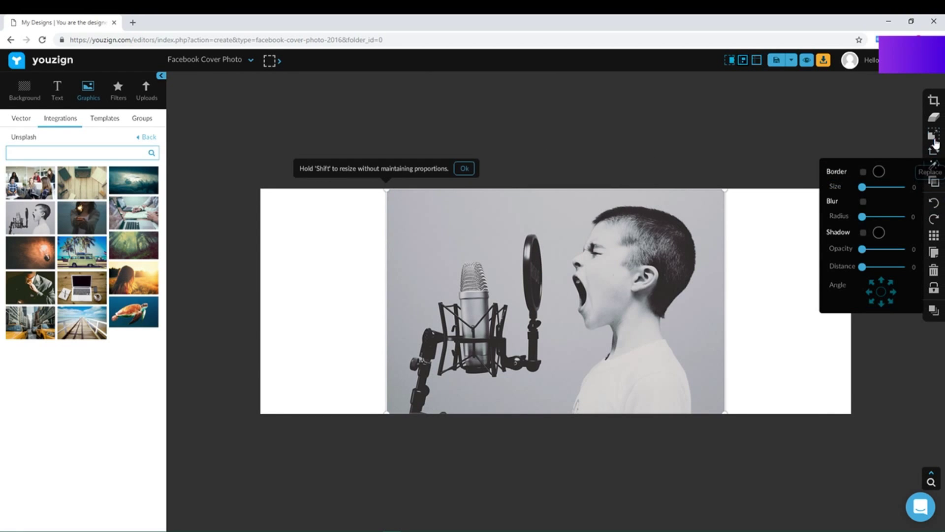
left_click(934, 134)
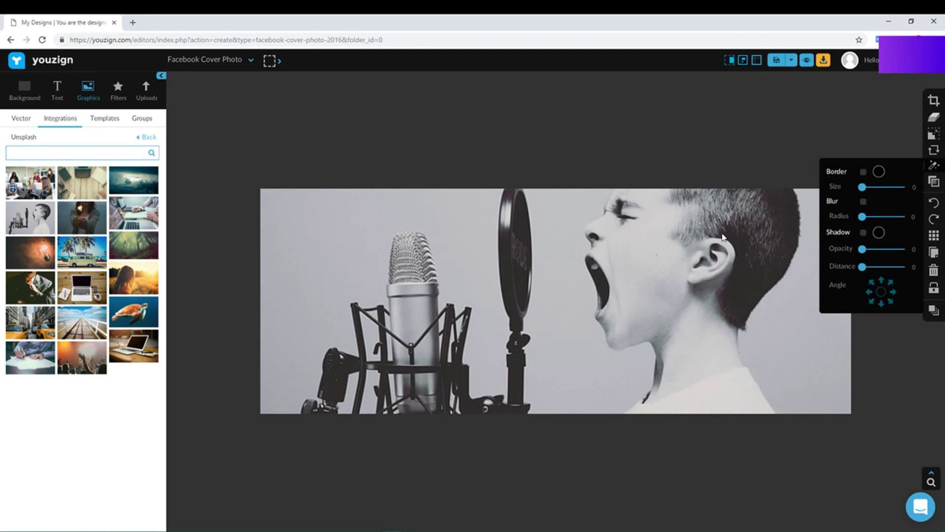
left_click(934, 182)
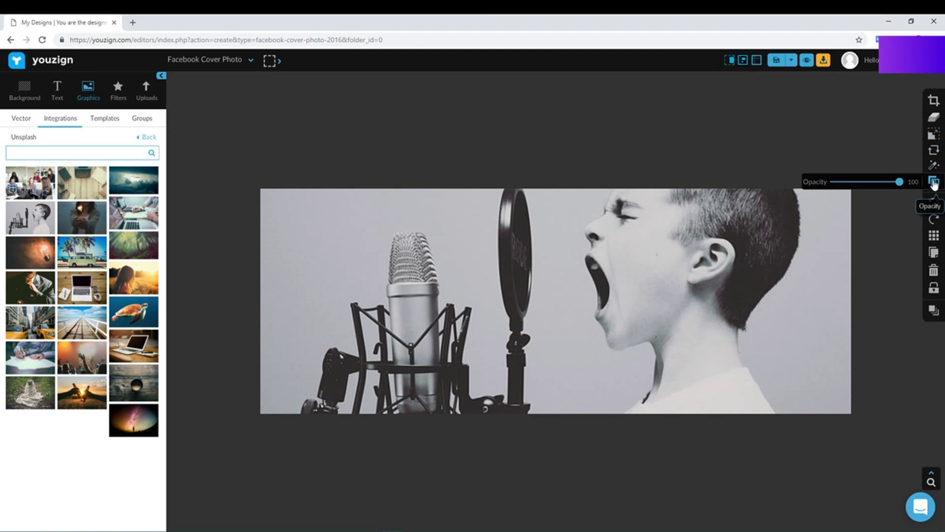
left_click(884, 267)
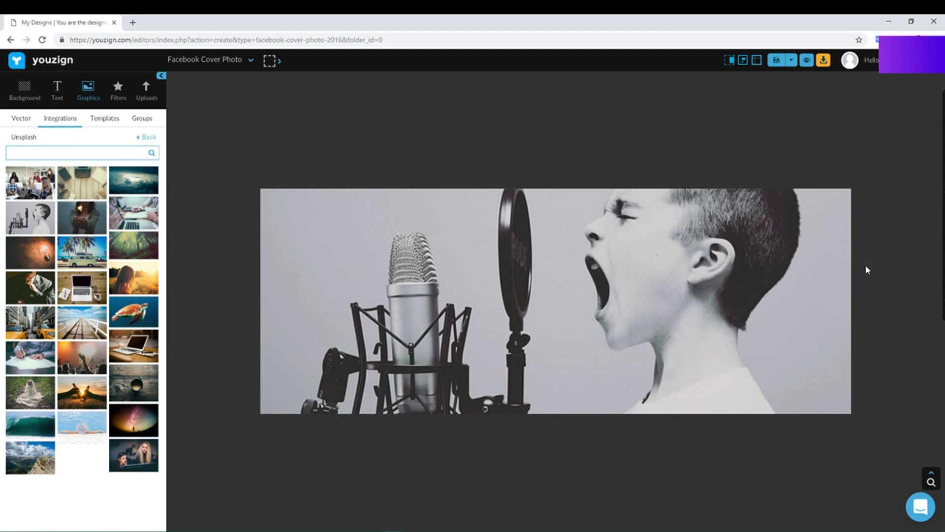
left_click(776, 269)
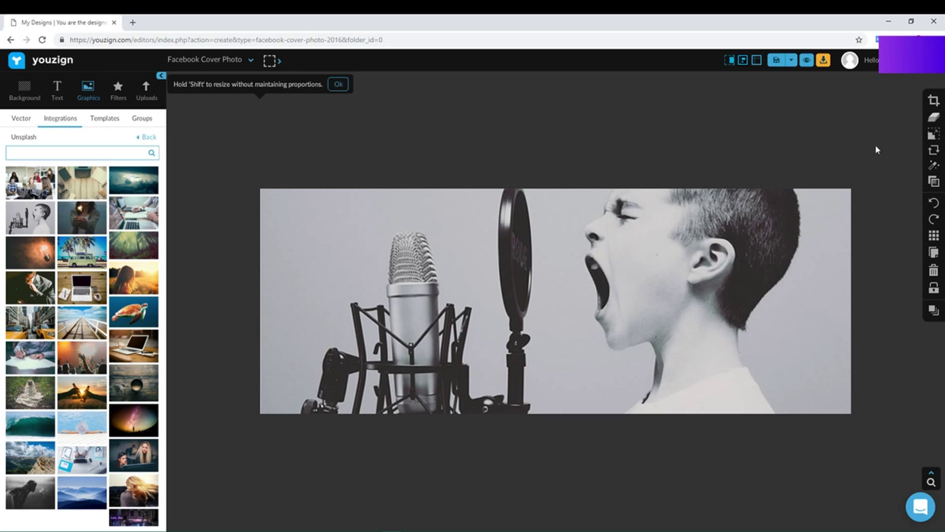
- Show the off-canvas elements and move the photo down until the boy's whole head lies inside the canvas
left_click(743, 60)
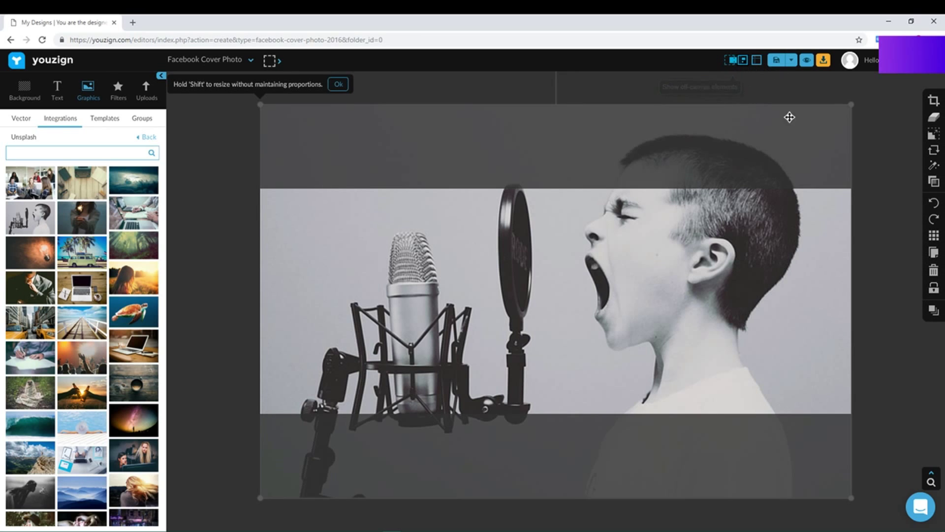
left_click(879, 109)
left_click(802, 210)
left_click(730, 61)
left_click(731, 62)
left_click_drag(719, 209, 721, 266)
- Centre the photo horizontally on the canvas and hide the off-canvas elements
left_click(939, 312)
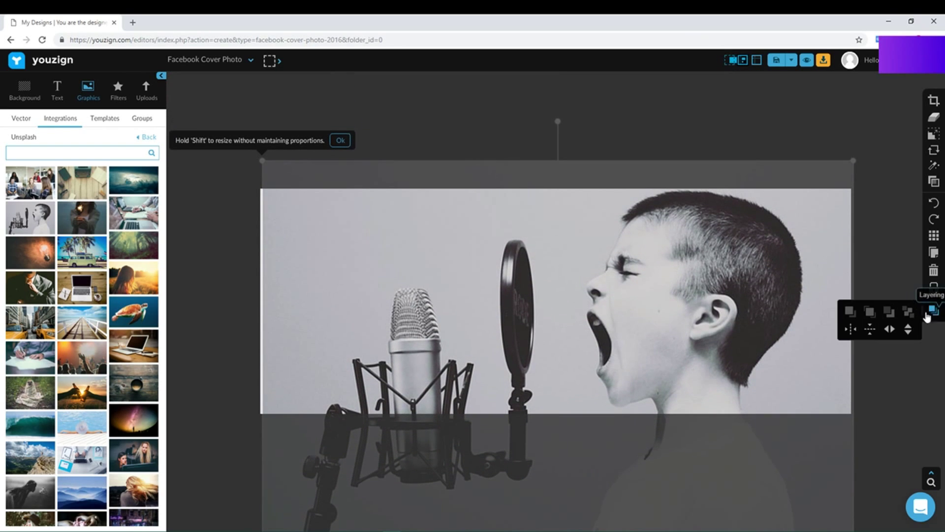
left_click(852, 328)
left_click(701, 97)
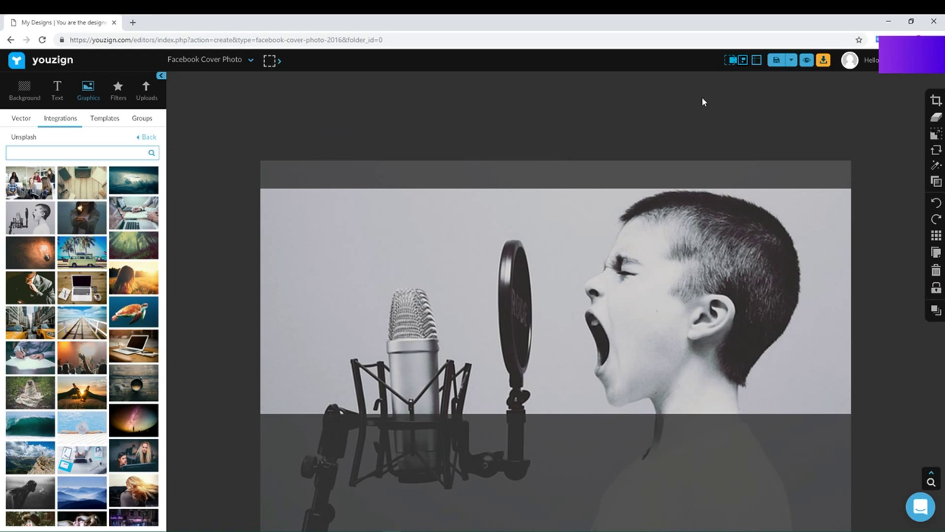
left_click(729, 60)
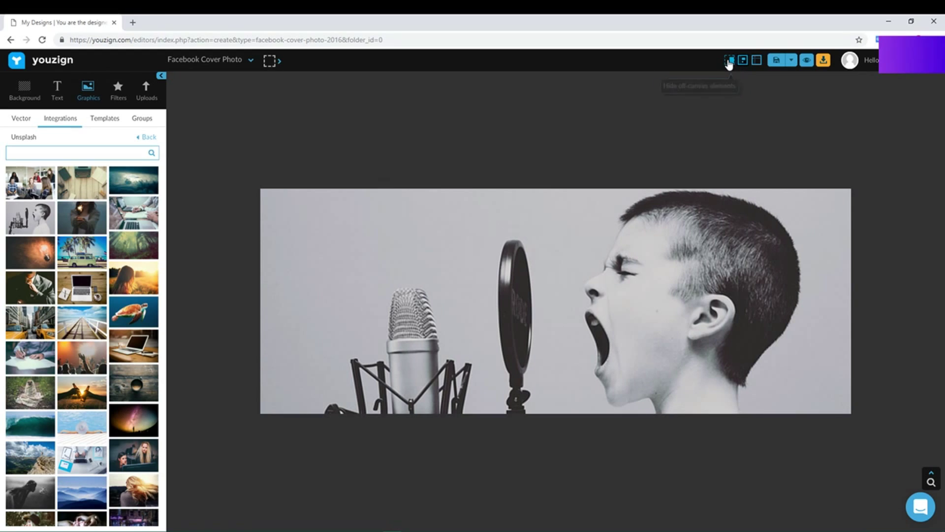
- Add a headline text reading "Berteriak, Sekencang-kencangnya" and dismiss the resizing tip
left_click(56, 94)
left_click(77, 153)
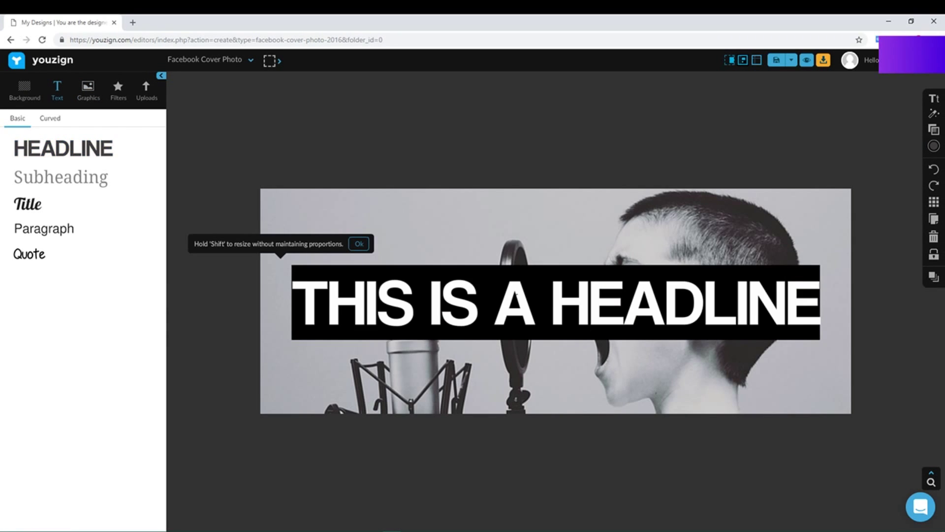
type("Berteriak, Se")
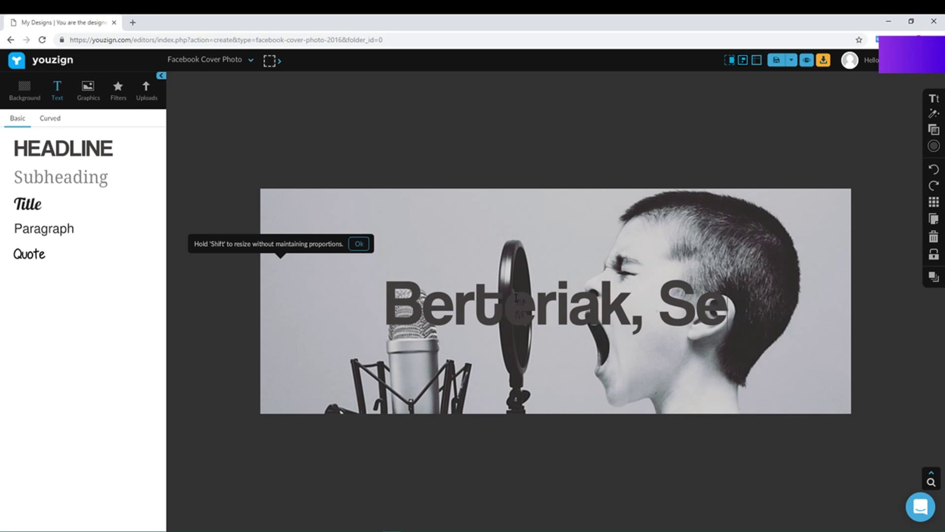
type("kencang")
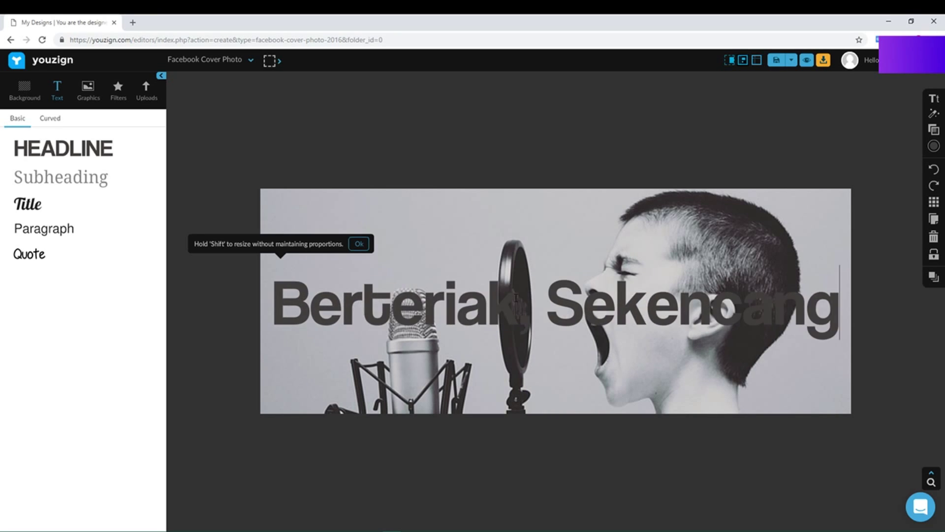
type("-kencangnya")
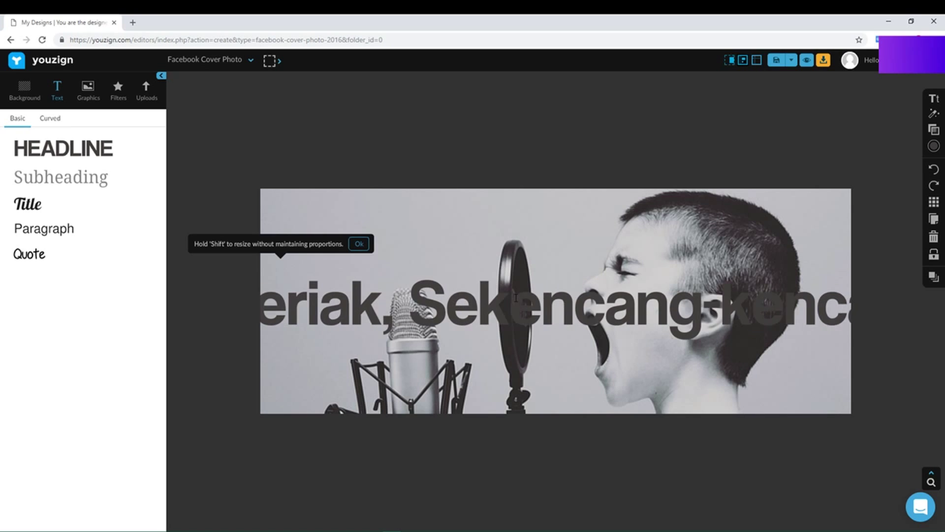
left_click(360, 244)
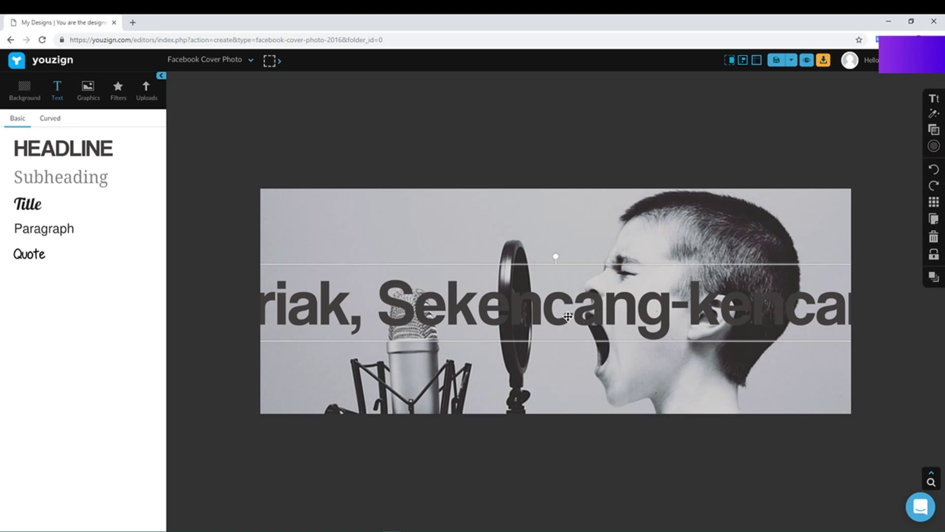
- Show the off-canvas elements, then shrink the headline and place it near the canvas's upper-left corner, in front of the boy's head
left_click(730, 61)
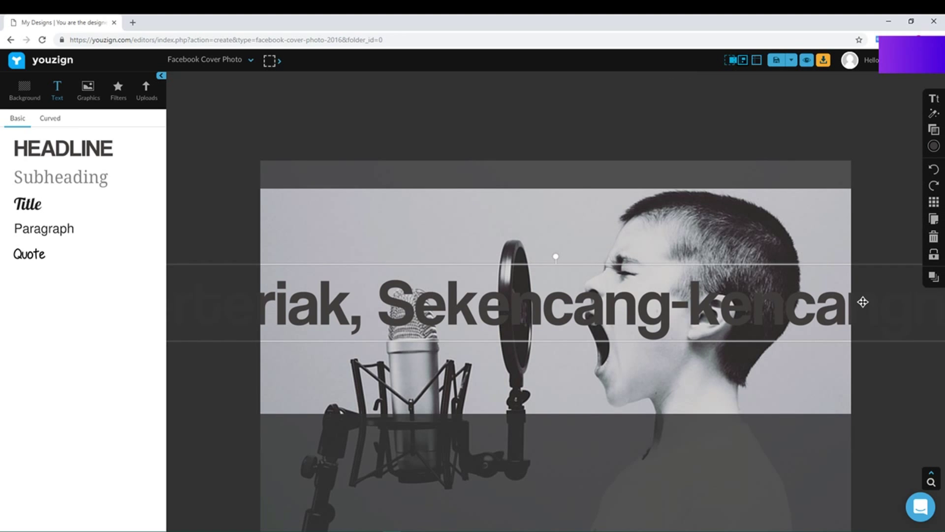
left_click_drag(834, 305, 589, 214)
left_click_drag(800, 249, 793, 230)
left_click_drag(877, 241, 635, 205)
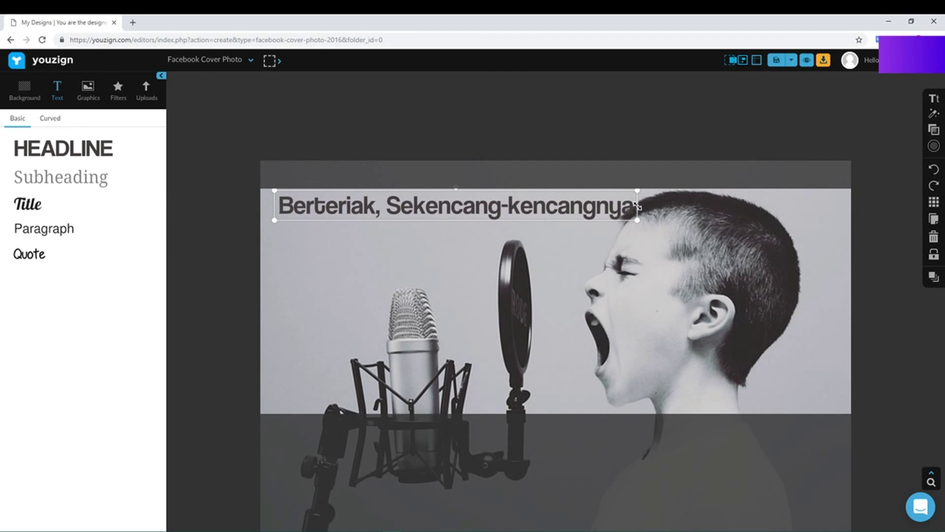
- Cut "Sekencang-kencangnya" out of the headline, leaving only "Berteriak,"
double_click(411, 203)
left_click_drag(385, 205, 631, 205)
right_click(623, 206)
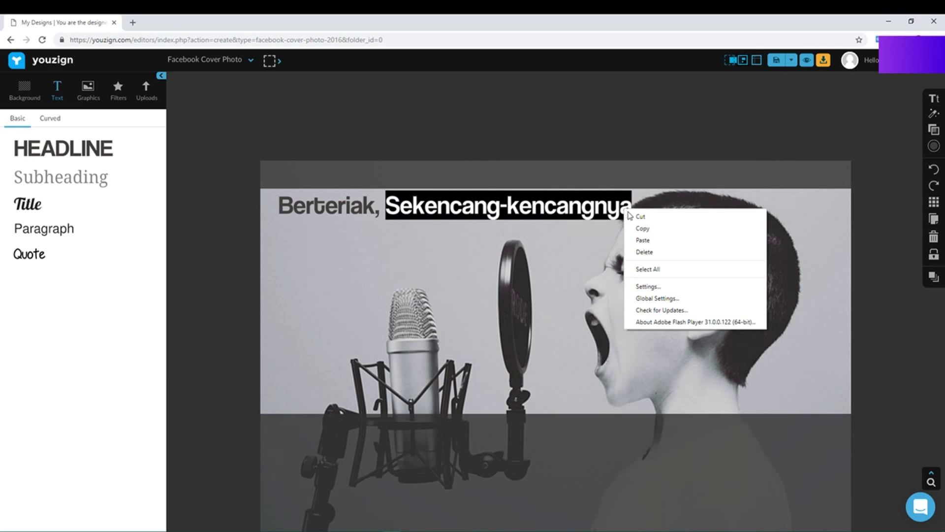
left_click(643, 213)
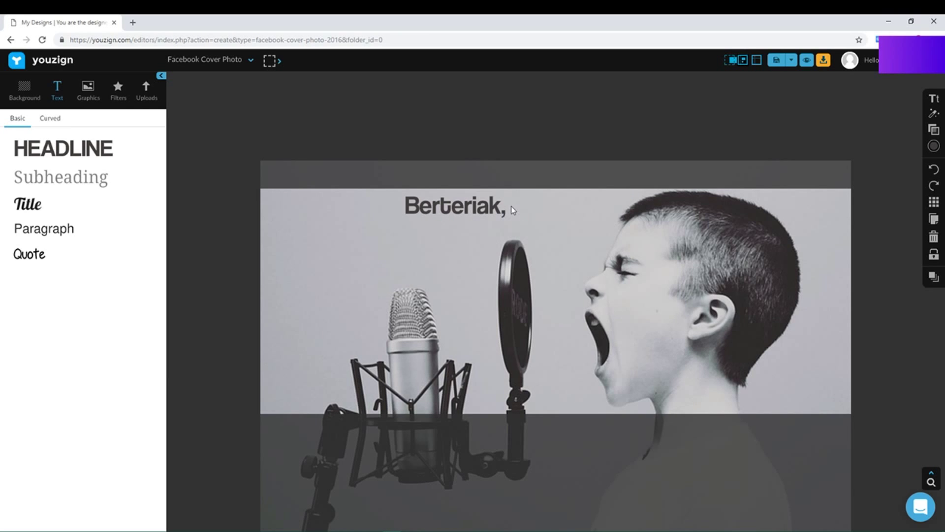
- Enlarge the "Berteriak," headline and position it in the canvas's upper-left corner
left_click_drag(485, 210, 445, 269)
left_click_drag(398, 240, 395, 225)
left_click(565, 122)
- Flip the photo horizontally so the boy faces right
left_click(634, 249)
left_click(934, 310)
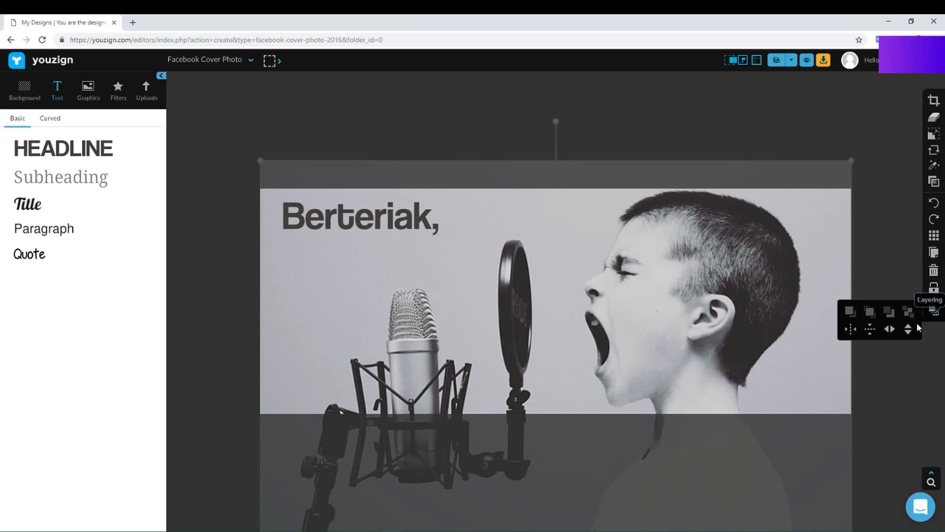
left_click(890, 330)
left_click(538, 176)
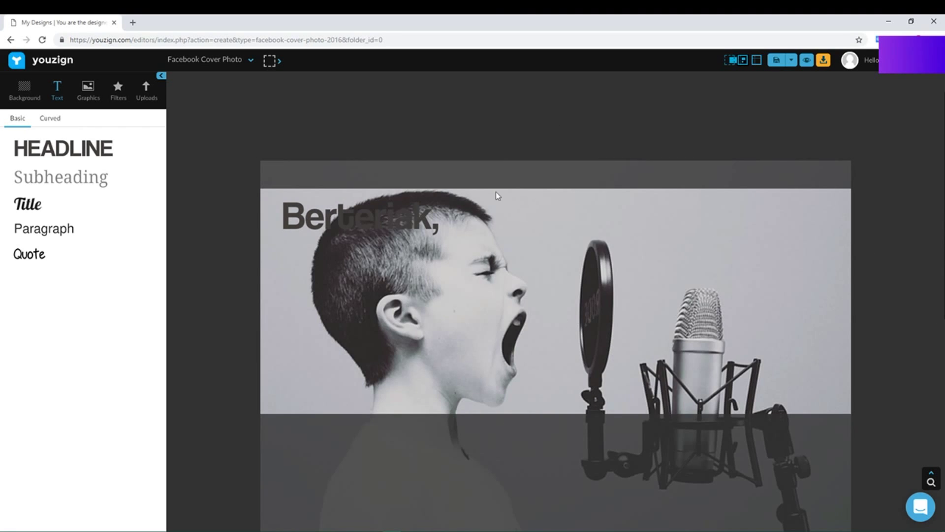
- Move the headline to the canvas's upper-right corner and delete the comma after "Berteriak"
left_click_drag(393, 214, 769, 216)
double_click(822, 217)
left_click(838, 219)
key("BackSpace")
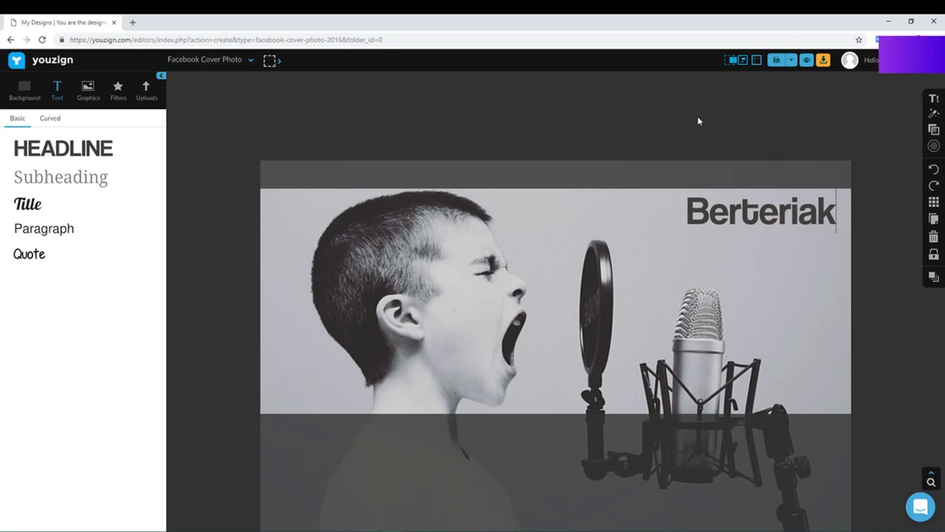
- Change the "Berteriak" headline's font to PassionOne
left_click(761, 212)
mouse_move(934, 98)
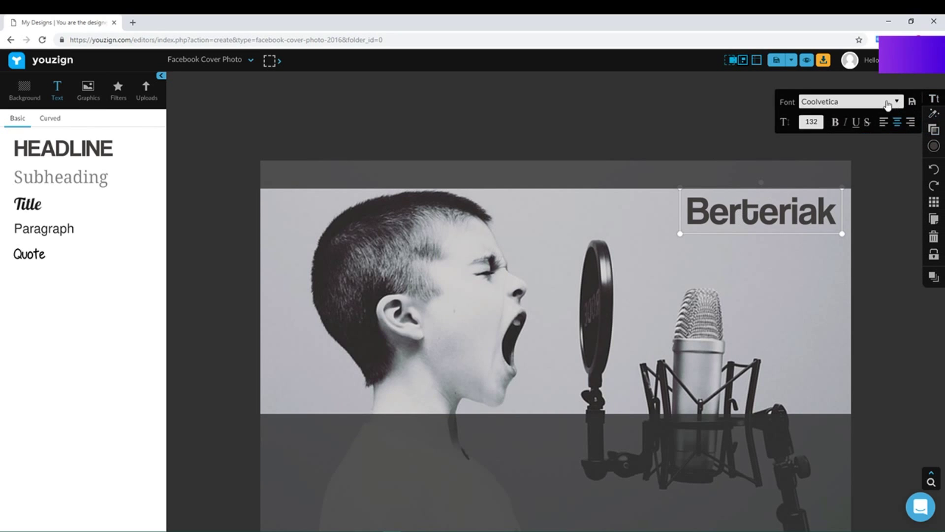
left_click(889, 103)
left_click(837, 192)
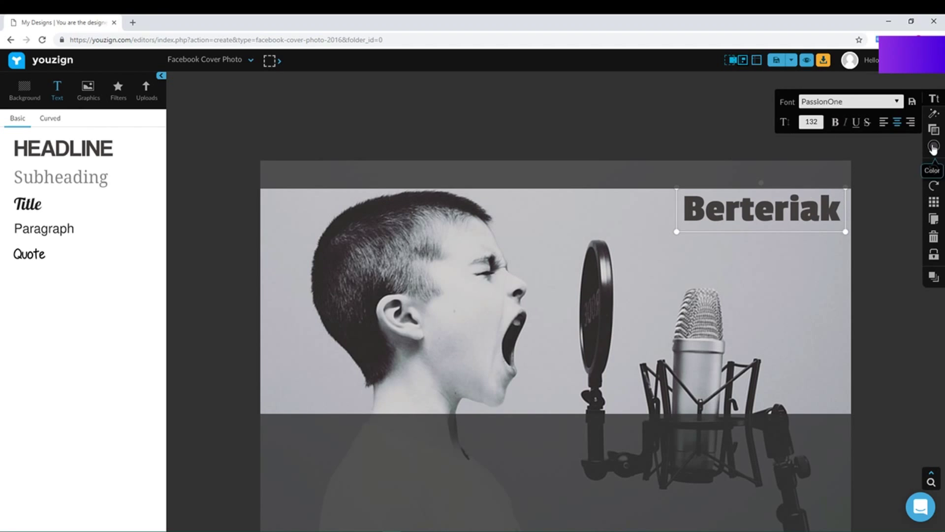
- Try medium grey and dark red as the colour of the "Berteriak" headline
mouse_move(934, 146)
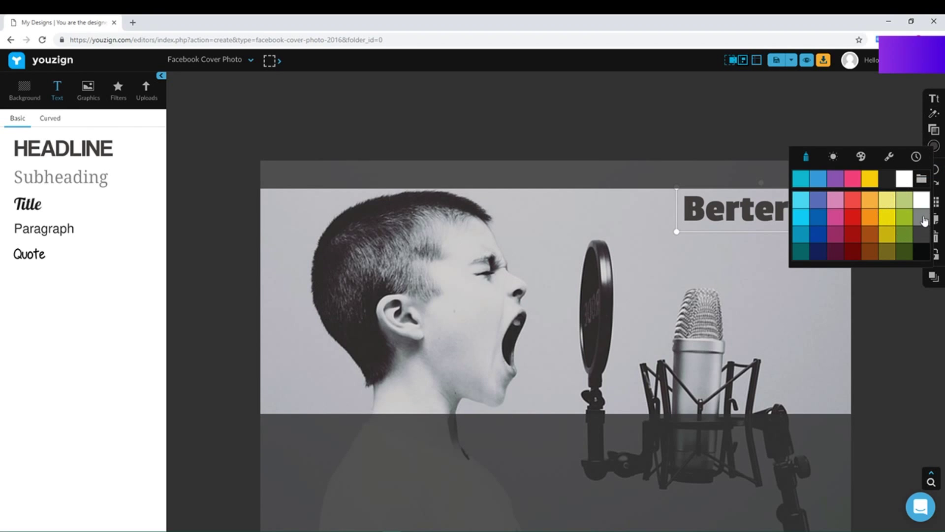
left_click(924, 221)
mouse_move(934, 146)
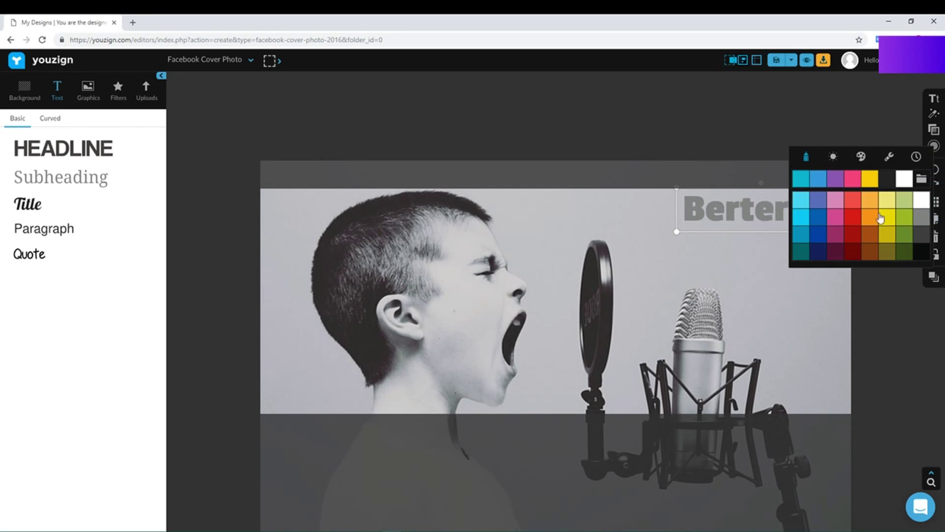
left_click(853, 239)
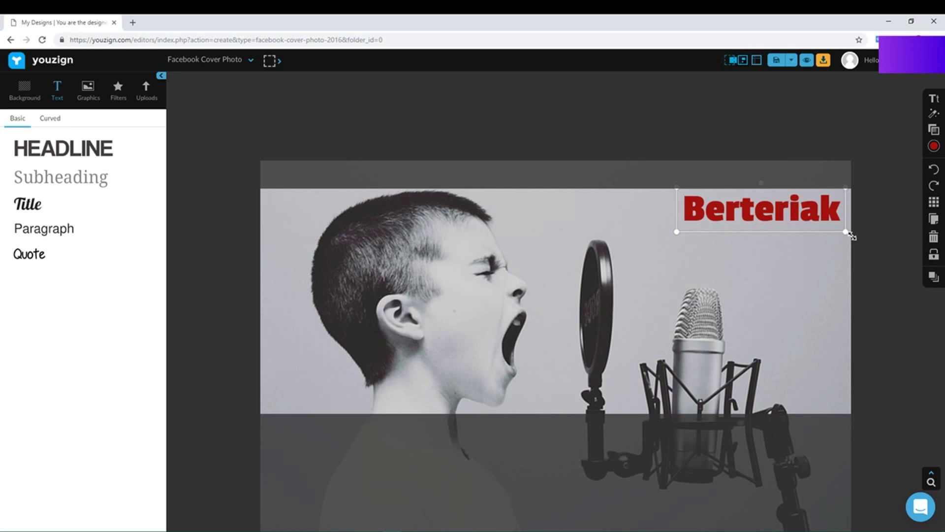
- Colour the "Berteriak" headline dark brownish orange
mouse_move(934, 147)
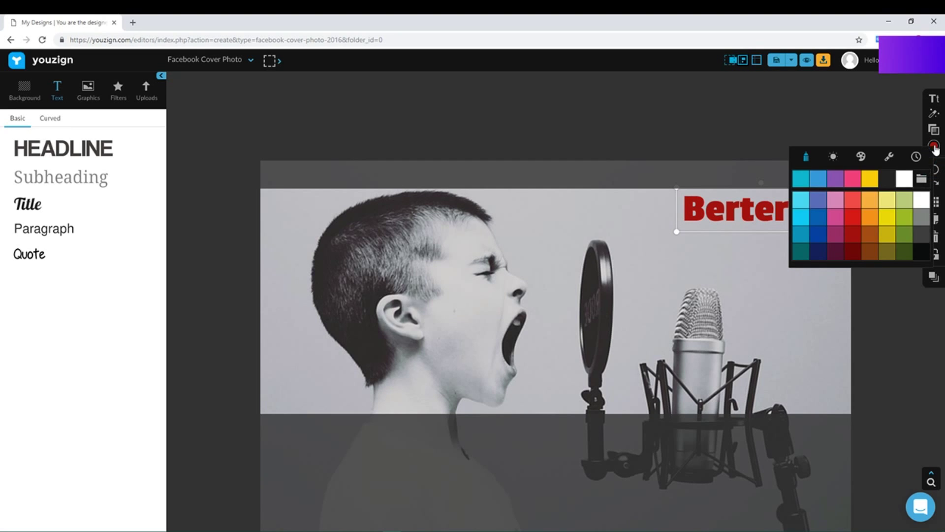
left_click(869, 235)
left_click(878, 200)
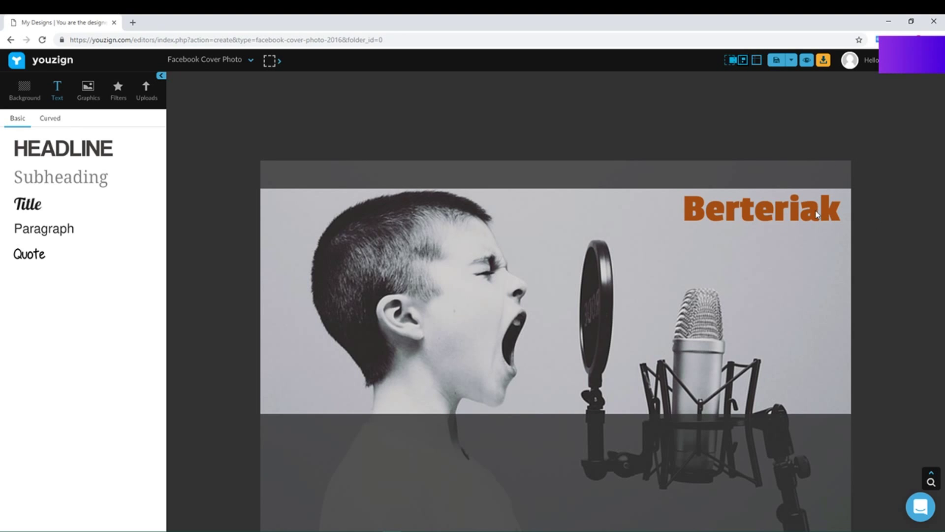
- Duplicate the "Berteriak" headline, place the copy directly below it and replace its text with "Sekencang-kencangnya"
left_click(785, 203)
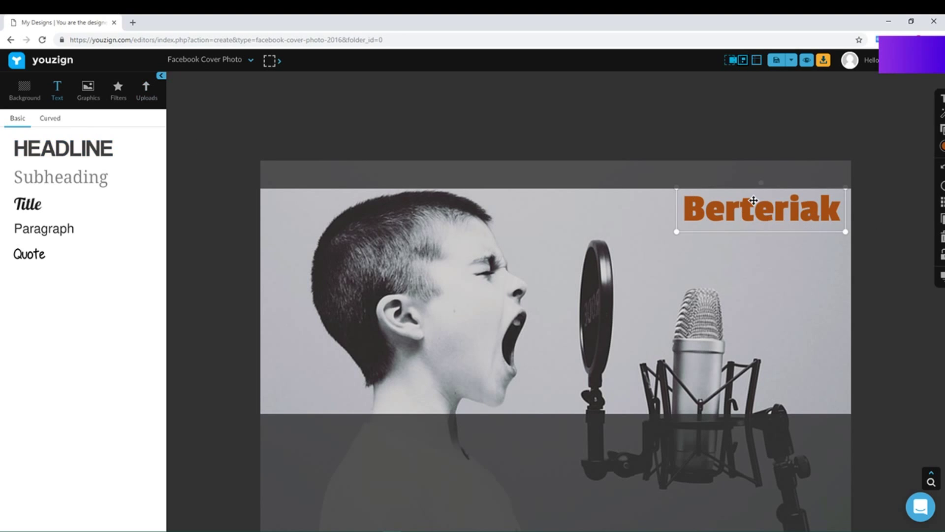
left_click(934, 220)
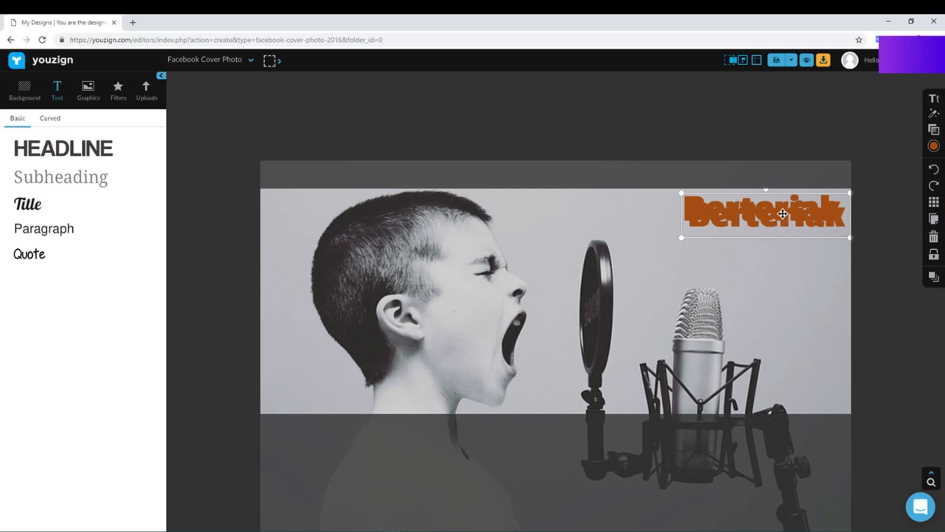
left_click_drag(783, 212, 770, 243)
double_click(770, 243)
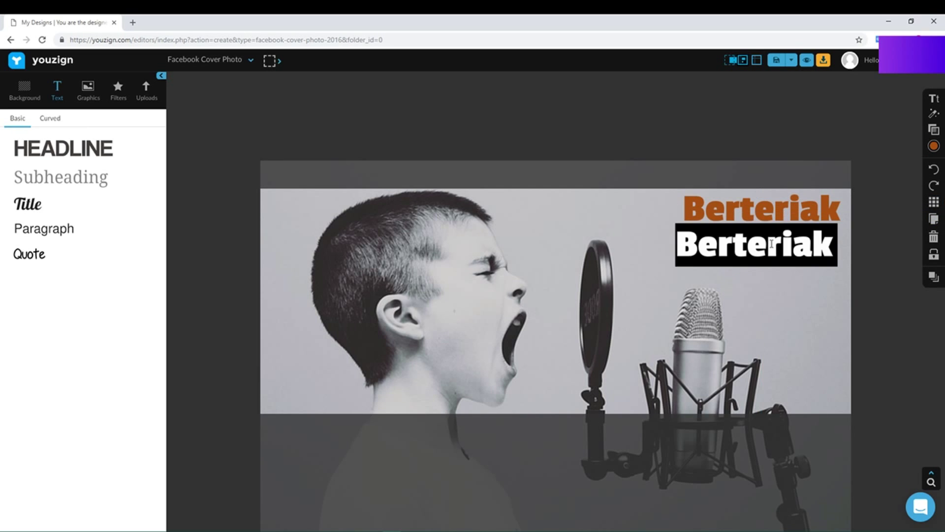
type("Sekencang-kencangnya")
left_click(749, 114)
- Shrink the "Sekencang-kencangnya" line to about the headline's width and align it directly beneath "Berteriak"
left_click(776, 245)
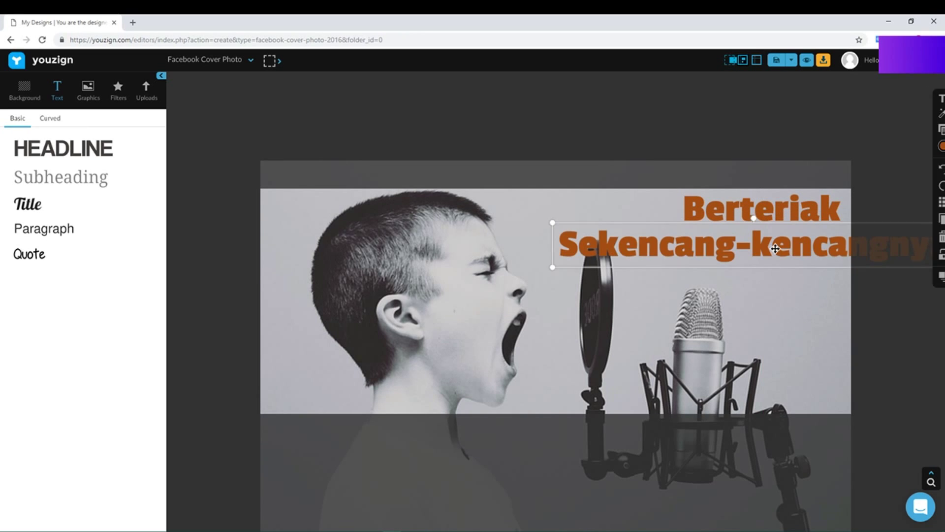
left_click_drag(798, 248, 644, 243)
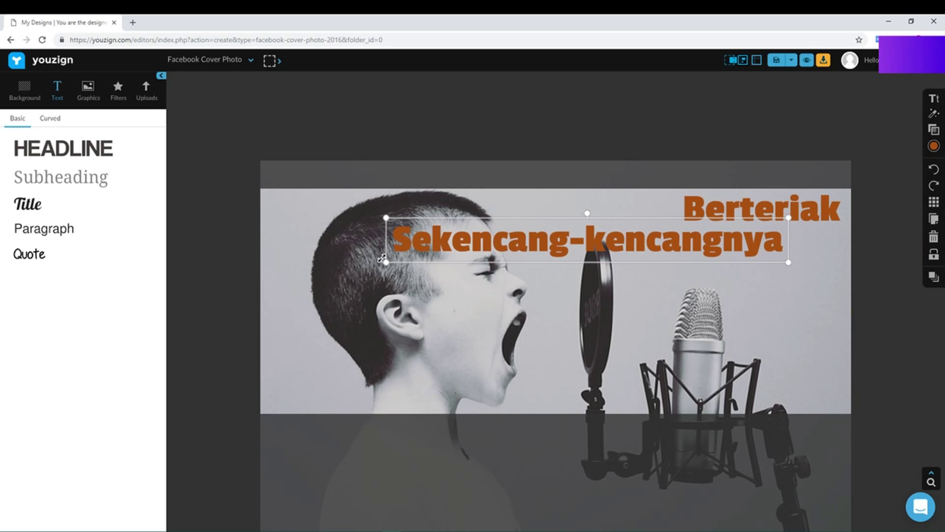
left_click_drag(385, 261, 601, 199)
left_click_drag(692, 226, 749, 233)
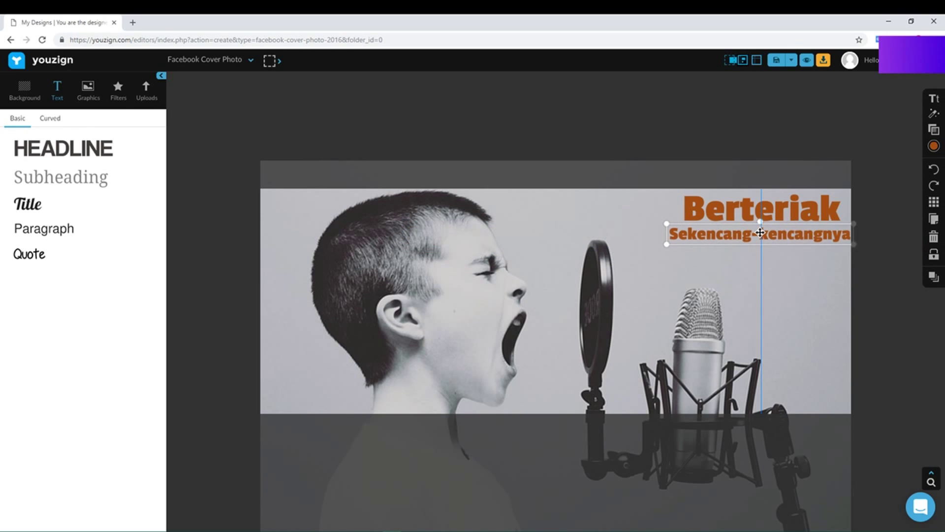
left_click_drag(660, 246, 686, 236)
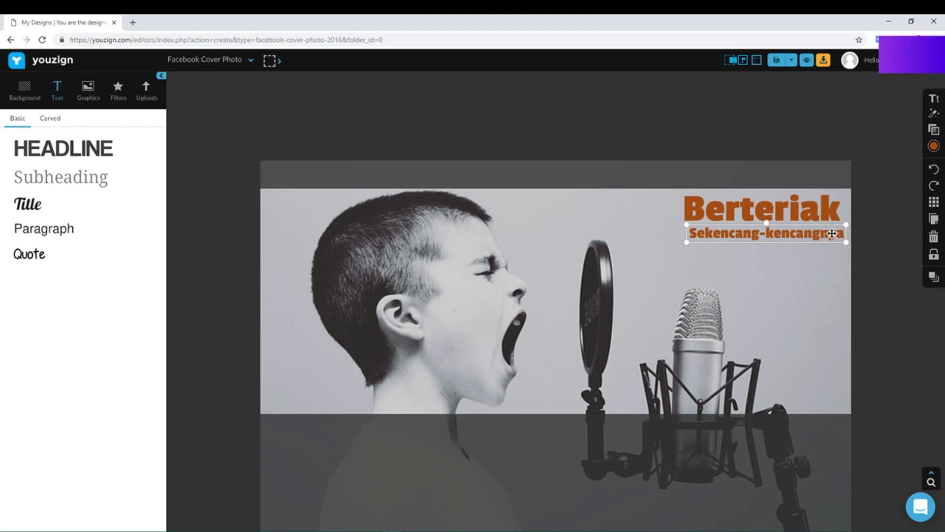
left_click_drag(788, 230, 784, 231)
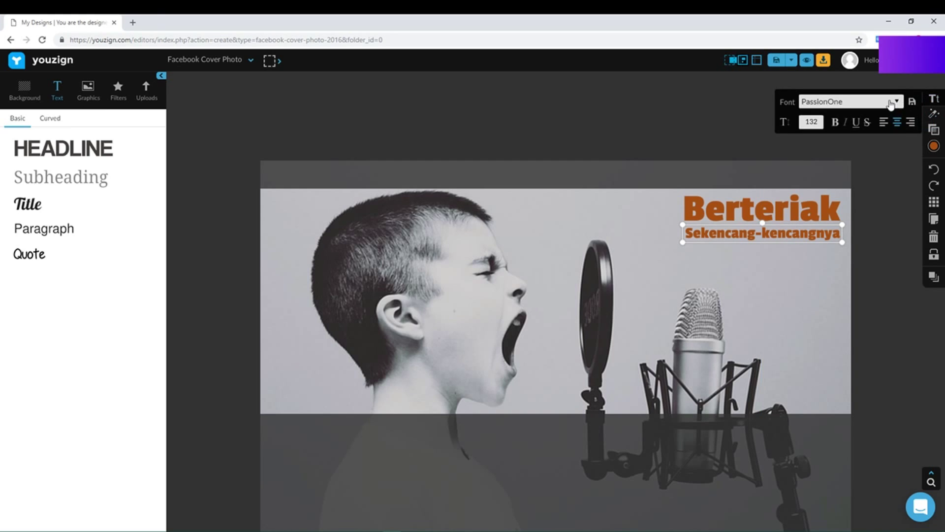
- Set the "Sekencang-kencangnya" line's font to Short Stack and scale it down to fit centred beneath "Berteriak"
left_click(891, 101)
scroll(862, 270, "down", 10)
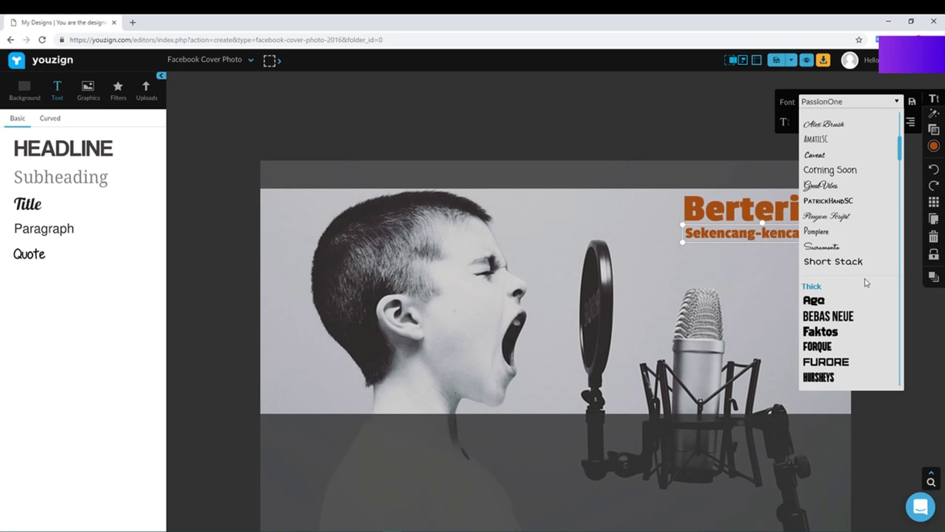
left_click(855, 263)
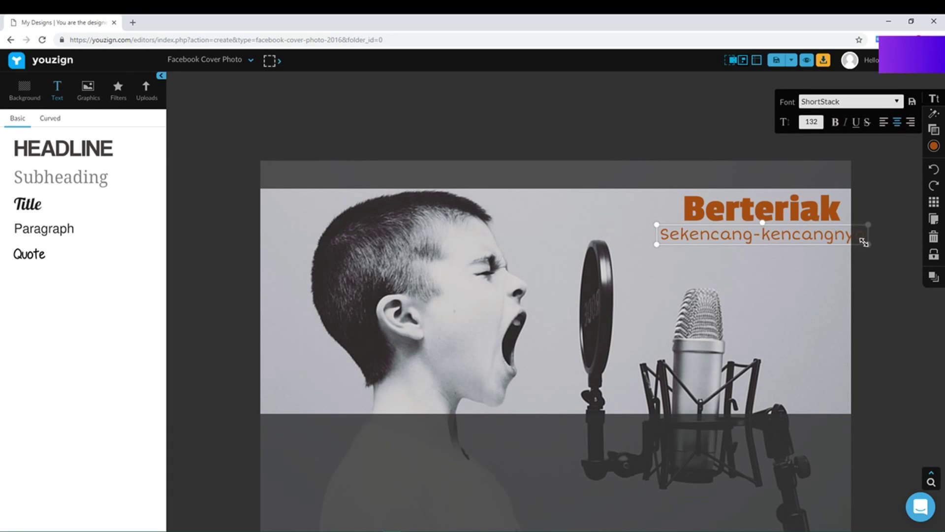
left_click_drag(659, 242, 721, 222)
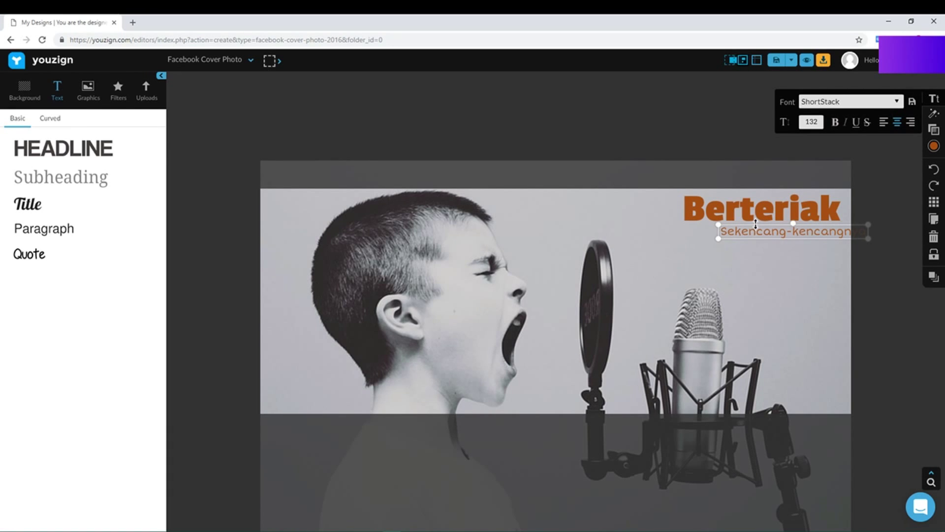
left_click_drag(800, 230, 770, 232)
left_click(686, 131)
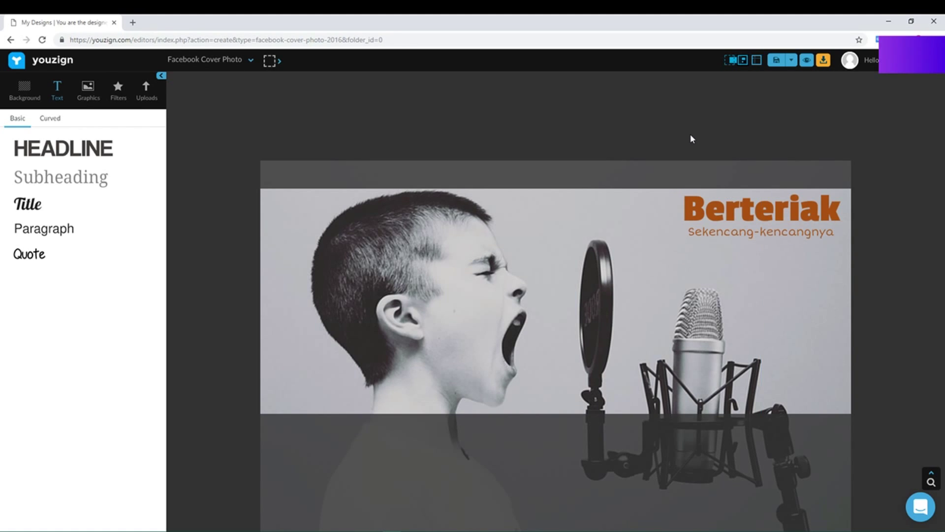
- Colour the "Sekencang-kencangnya" line dark grey
left_click(765, 232)
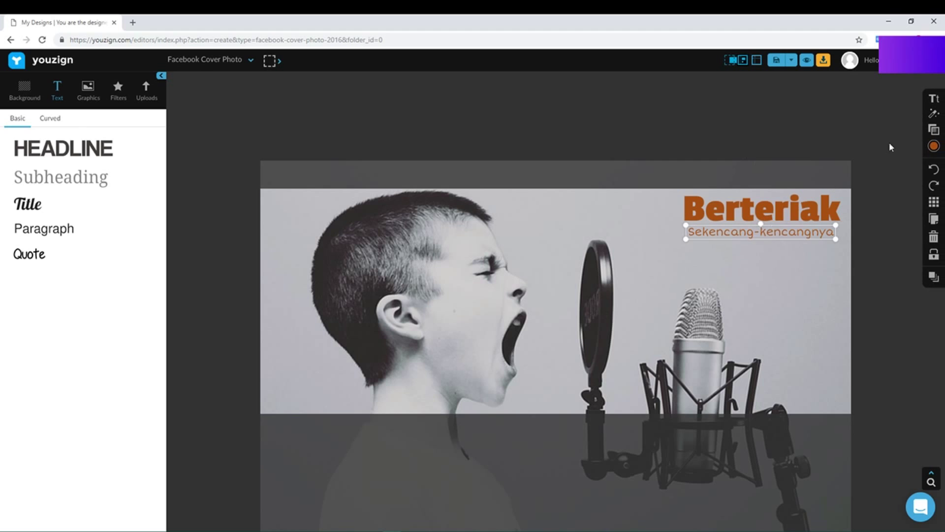
left_click(935, 146)
left_click(921, 234)
left_click(871, 138)
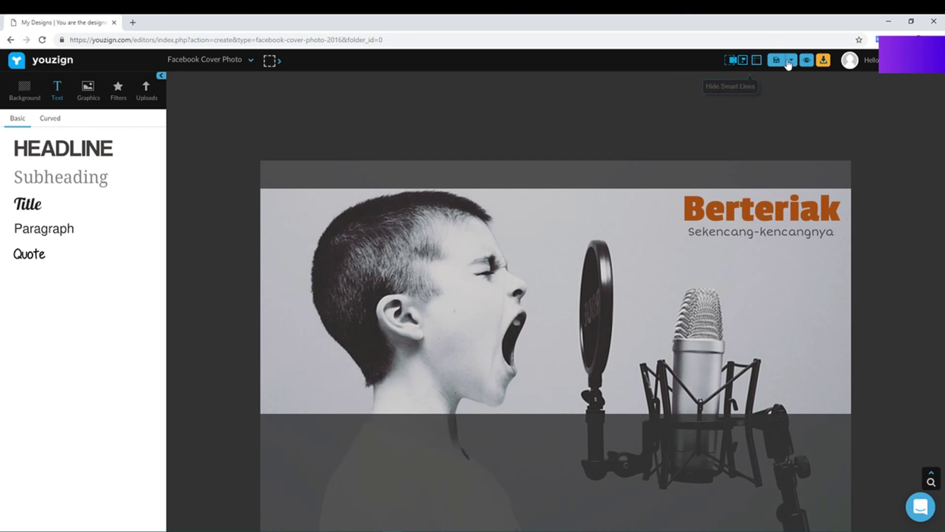
- Open the image preview of the finished cover photo design
left_click(807, 60)
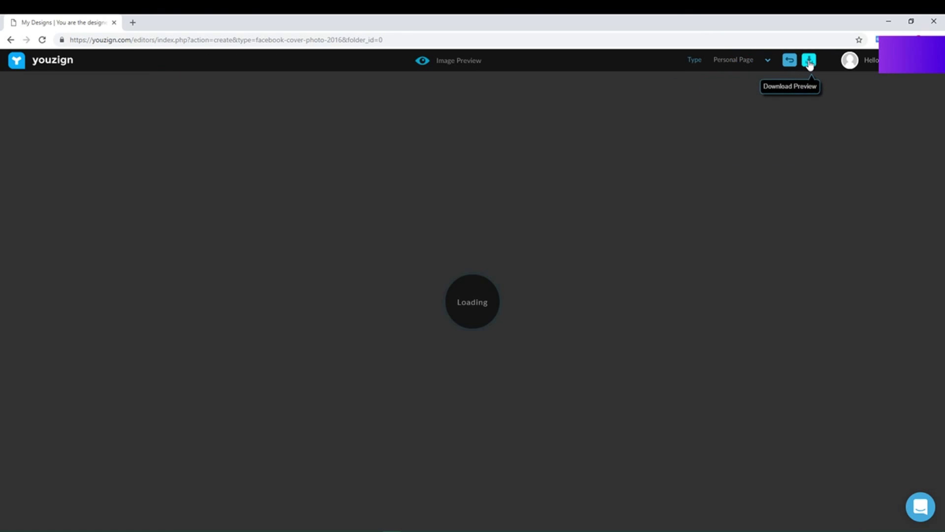